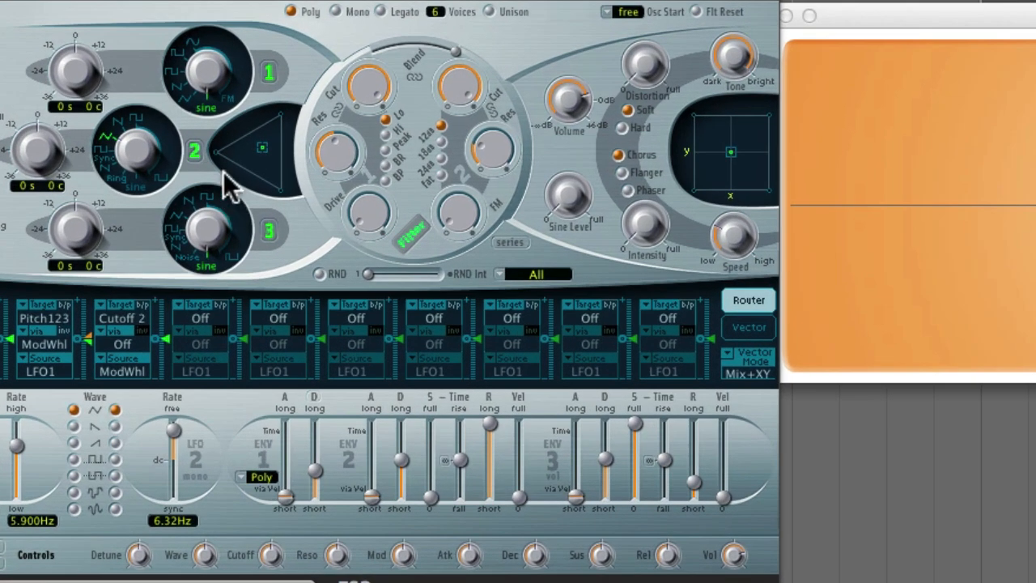
- Switch off oscillators 2 and 3, leaving oscillator 1 on a sawtooth wave with the mix fully on it
click(267, 230)
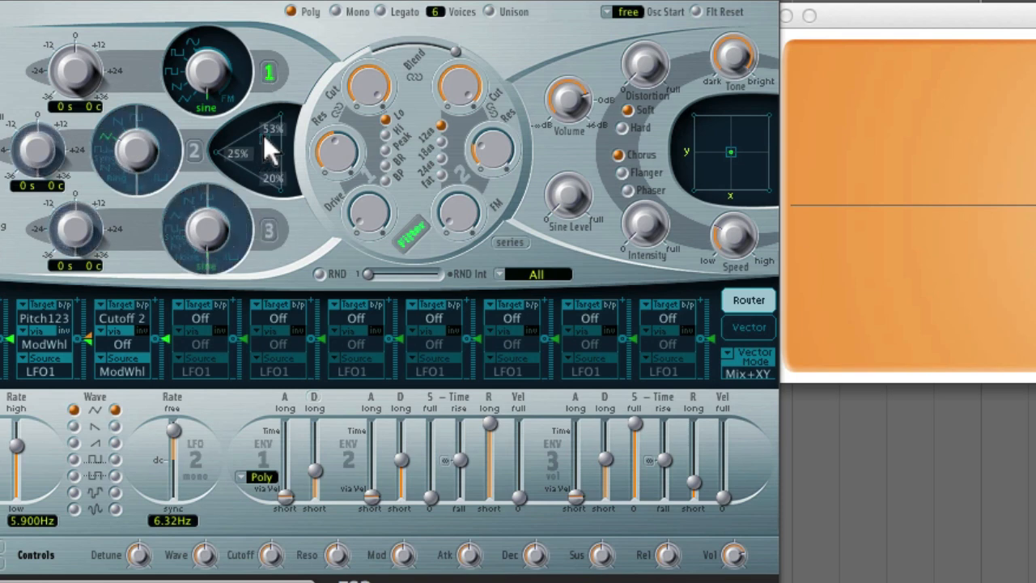
drag(293, 105, 296, 94)
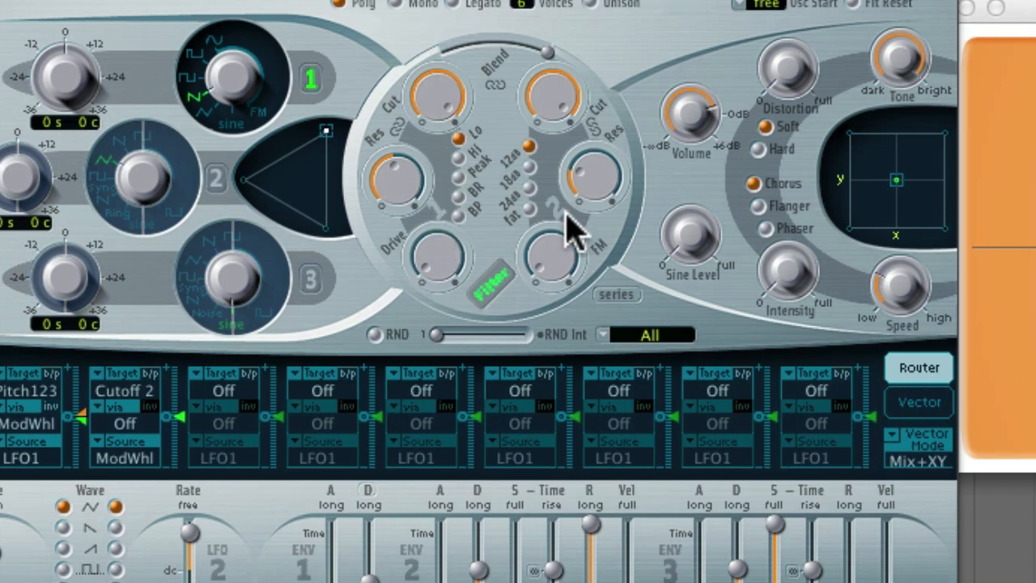
- Toggle the filter section off and on, and sweep the Blend between both filters, leaving it fully on filter 1
click(493, 279)
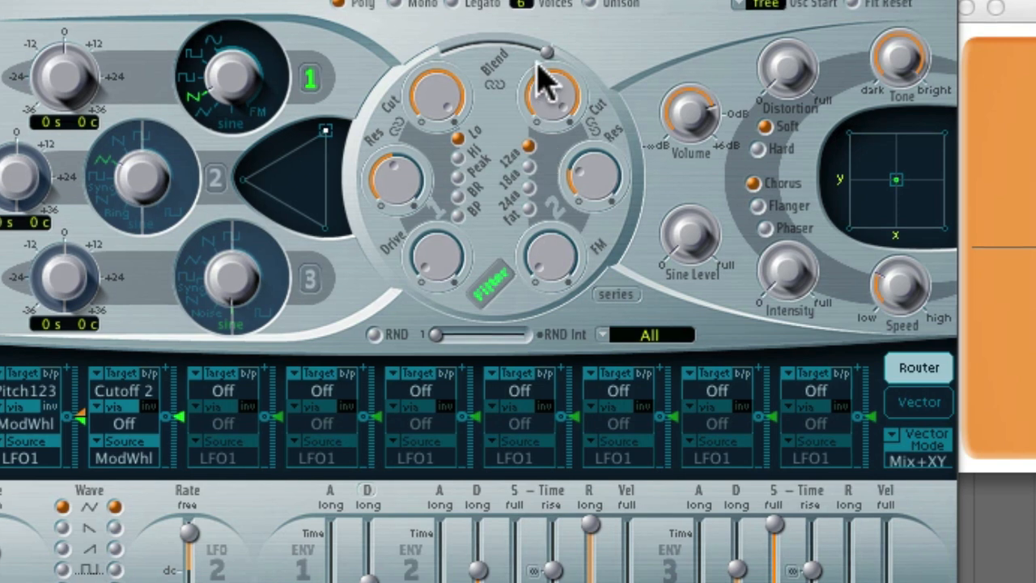
drag(541, 50, 429, 94)
drag(439, 50, 552, 109)
drag(547, 59, 444, 266)
- Raise filter 1's resonance, sweep its cutoff to audition the effect, and bring the resonance back to about the middle
drag(410, 197, 403, 134)
drag(435, 101, 434, 27)
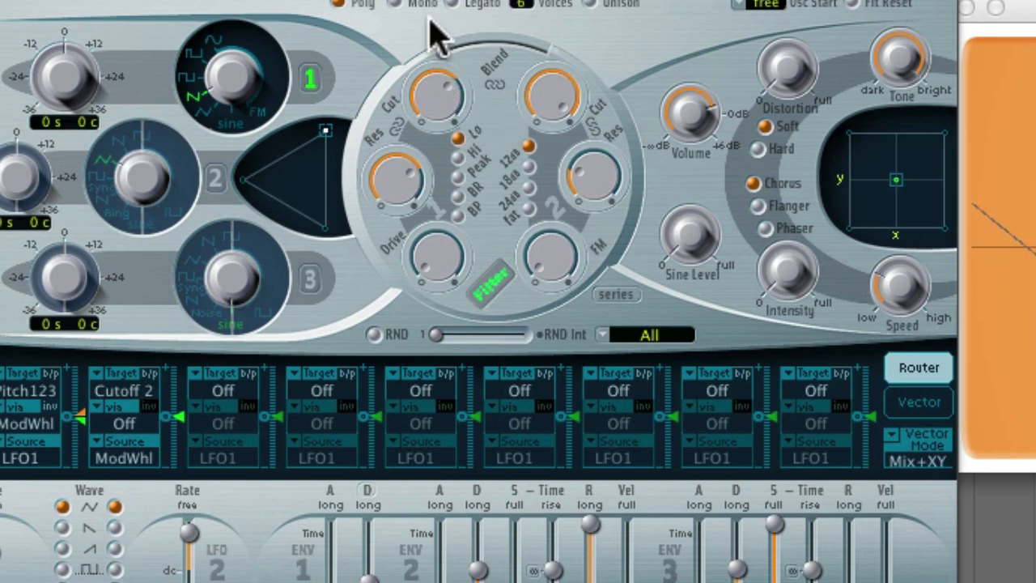
drag(404, 195, 406, 159)
drag(437, 101, 423, 22)
drag(396, 184, 399, 265)
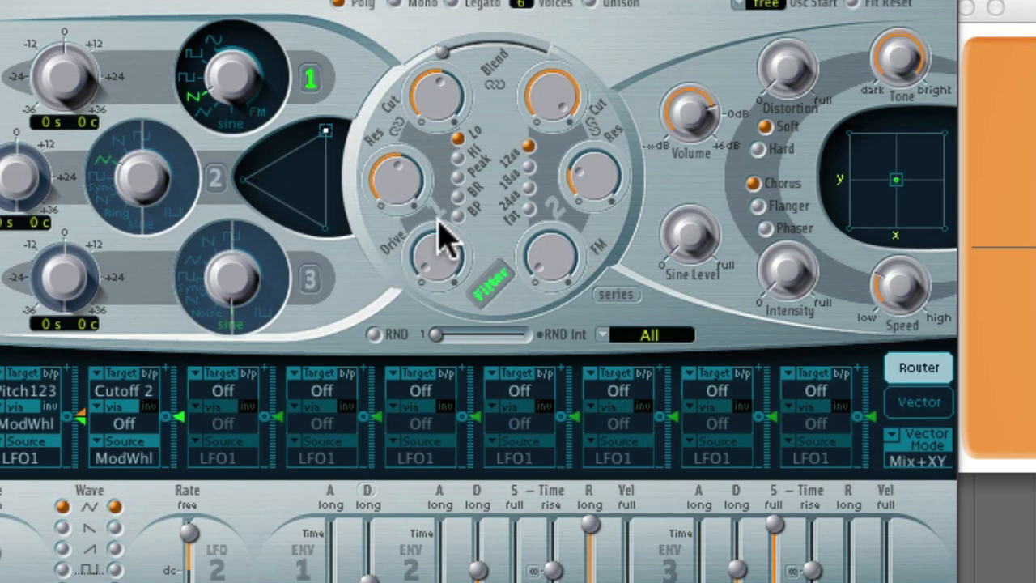
- Raise the filter Drive to about 0.33, sweep filter 1's cutoff, and lower the Drive to about 0.04
click(436, 268)
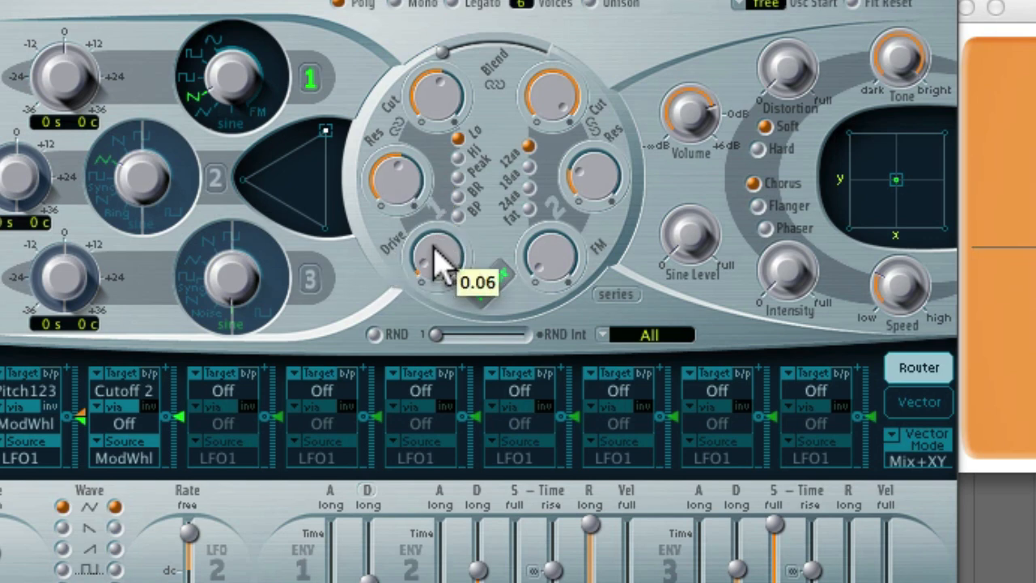
drag(437, 267, 440, 265)
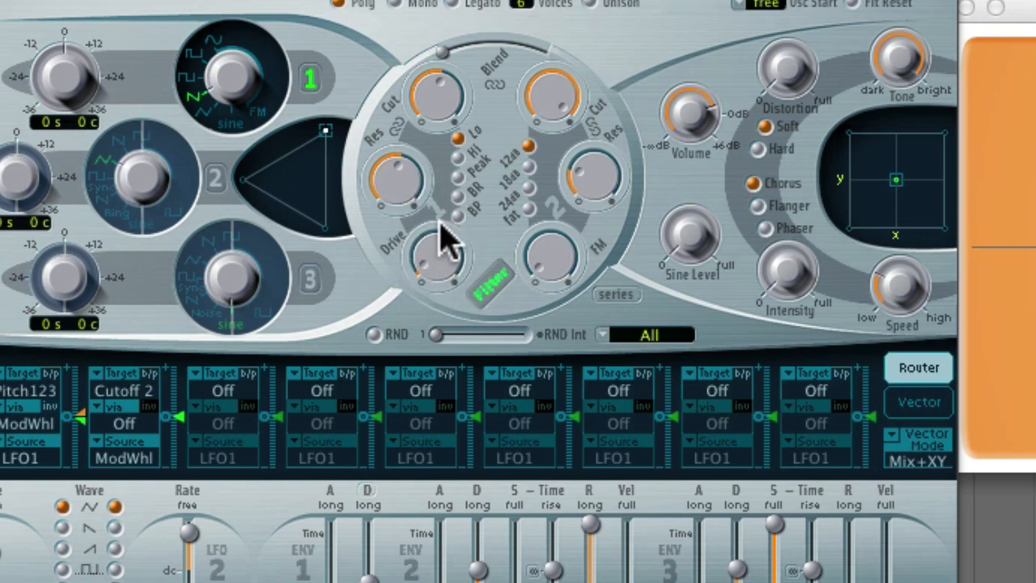
mouse_move(429, 250)
mouse_down()
mouse_move(429, 262)
mouse_move(432, 186)
mouse_move(440, 248)
mouse_up()
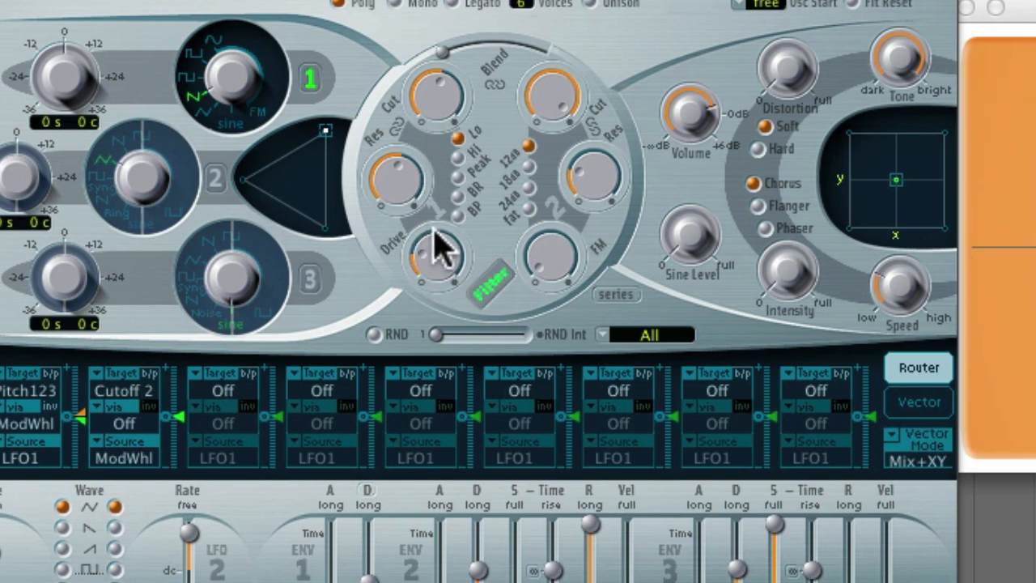
drag(438, 267, 435, 232)
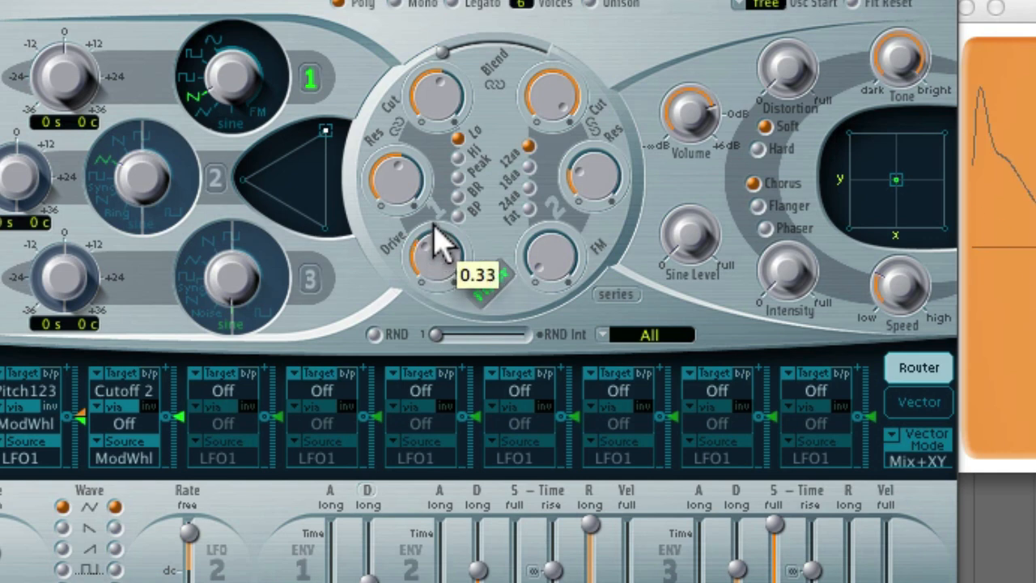
drag(432, 105, 447, 81)
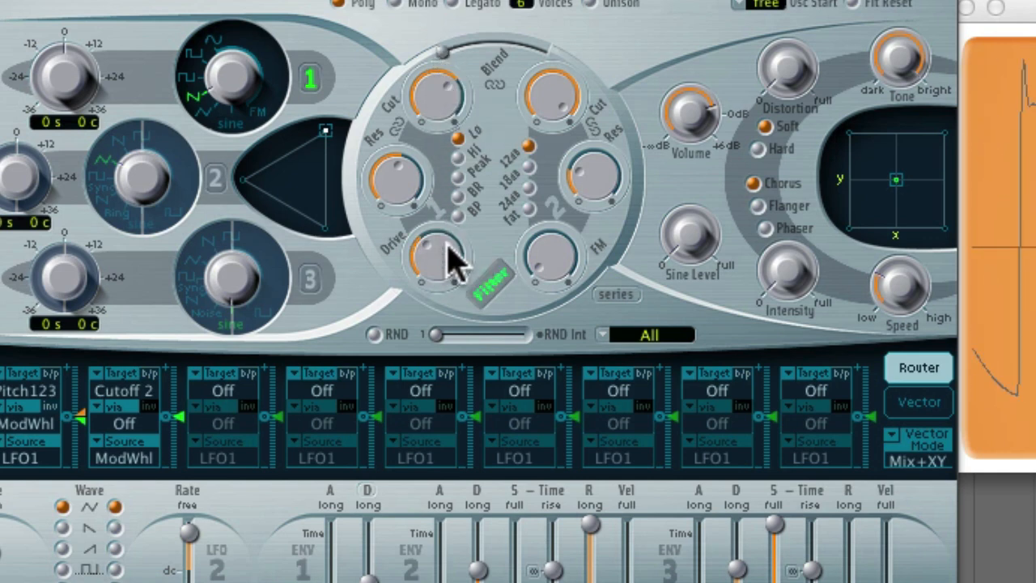
drag(446, 245, 451, 329)
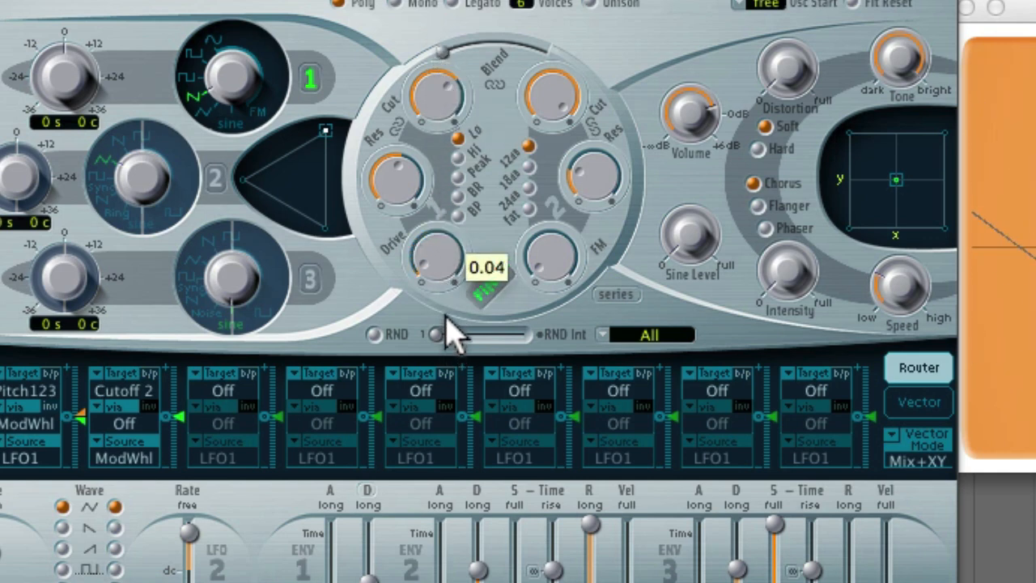
- Audition filter 1's Hi, Peak, BR and BP modes, keep BP, and shift the Blend to filter 2 with resonance 0.48
click(456, 155)
drag(436, 99, 448, 153)
click(458, 173)
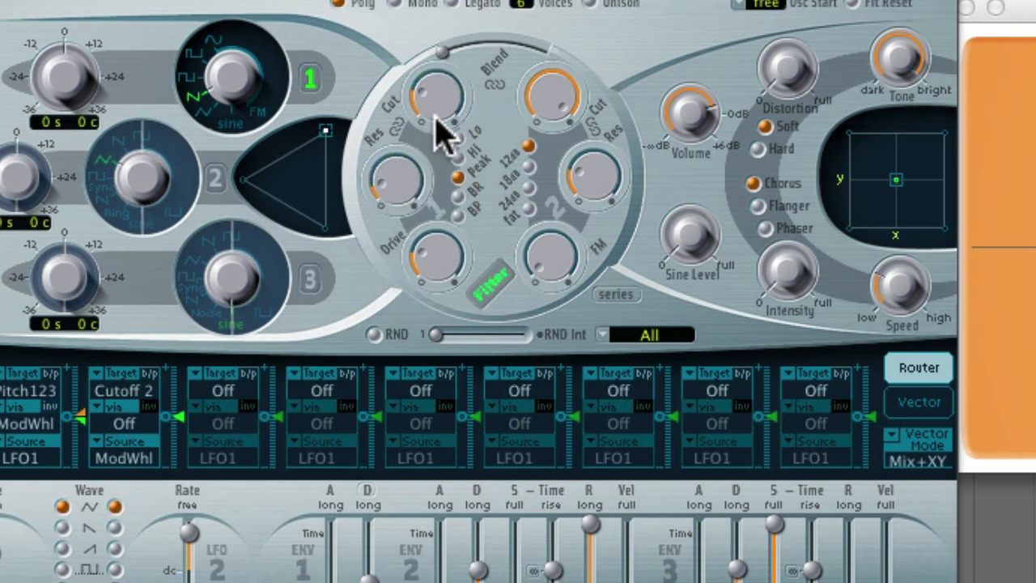
drag(435, 116, 597, 134)
click(459, 196)
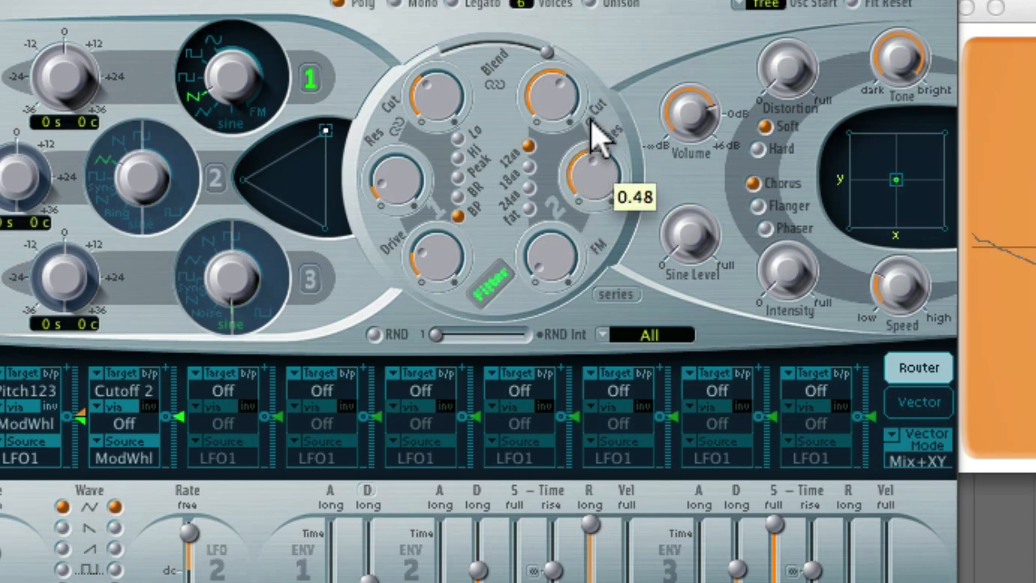
- Compare filter 2's 12dB and 24dB slopes while sweeping its cutoff, leaving the slope at 24dB
mouse_move(557, 104)
mouse_down()
mouse_move(522, 27)
mouse_move(564, 104)
mouse_move(569, 147)
mouse_move(551, 74)
mouse_move(567, 116)
mouse_move(559, 97)
mouse_move(559, 123)
mouse_move(556, 103)
mouse_up()
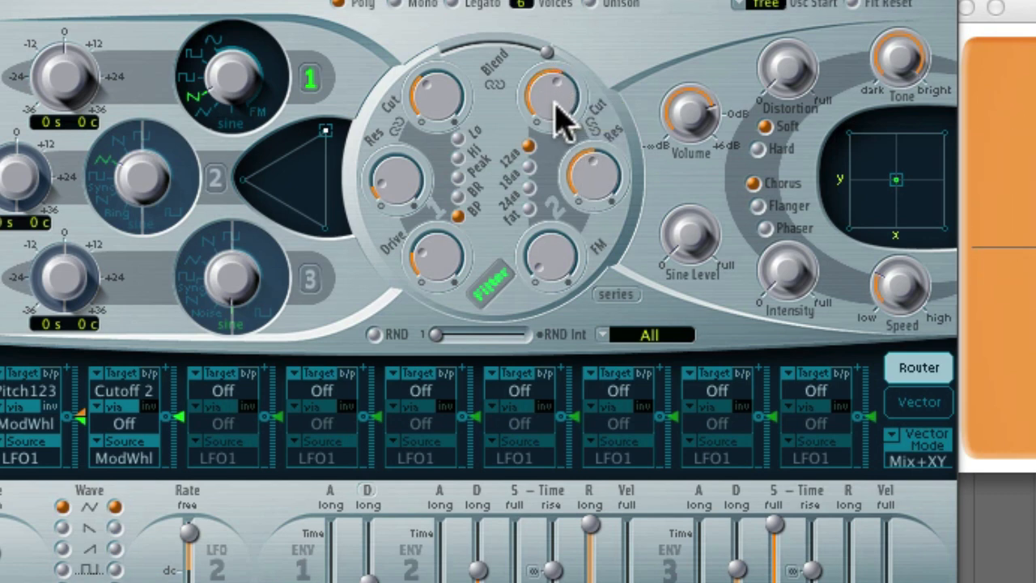
click(527, 146)
click(527, 141)
click(527, 185)
drag(553, 122, 551, 83)
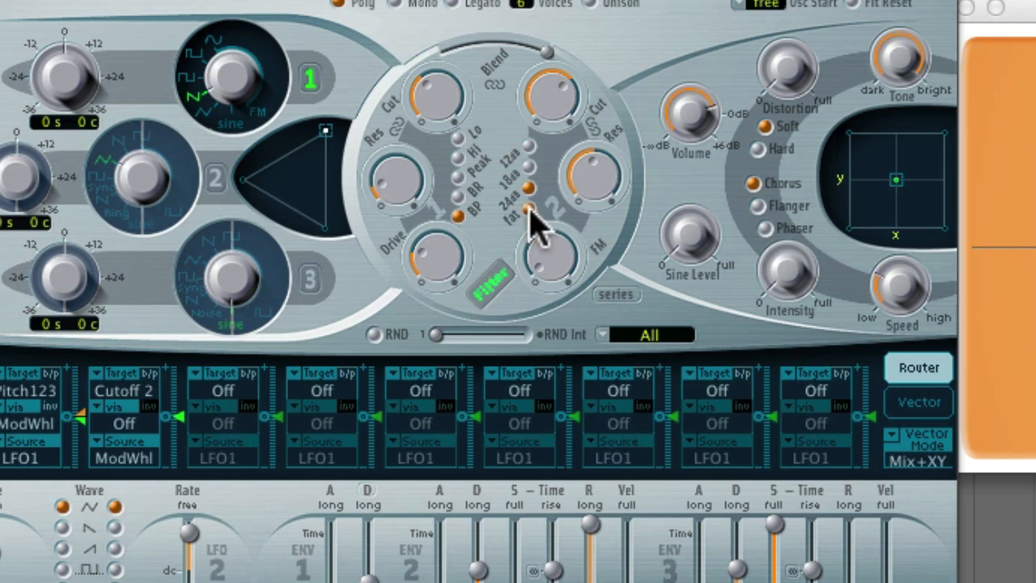
mouse_move(556, 99)
mouse_down()
mouse_move(555, 82)
mouse_move(563, 108)
mouse_up()
- Lower the filter Drive, raise filter 2's resonance, and sweep its cutoff to compare the sound
drag(436, 252, 446, 279)
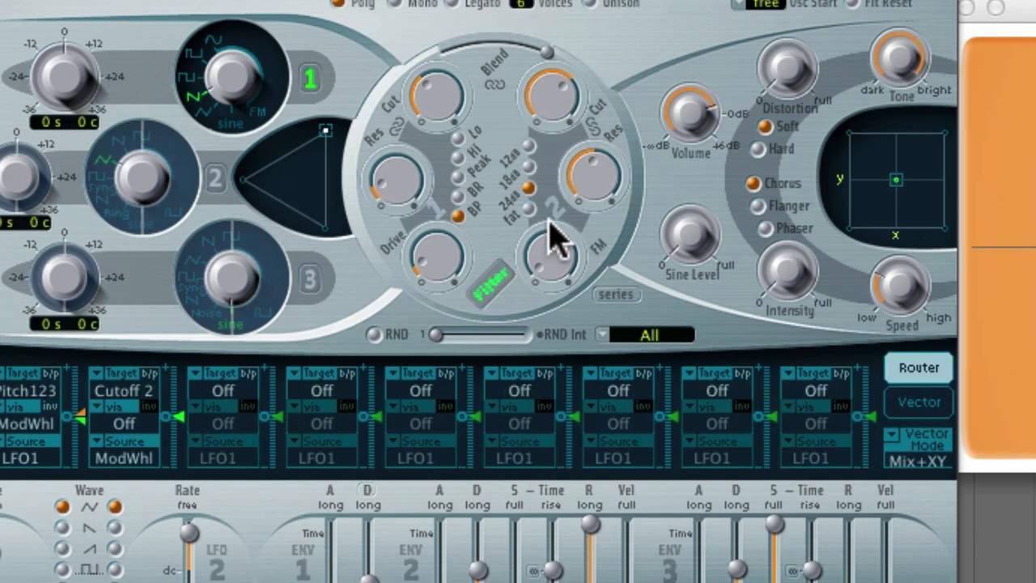
drag(588, 189, 583, 168)
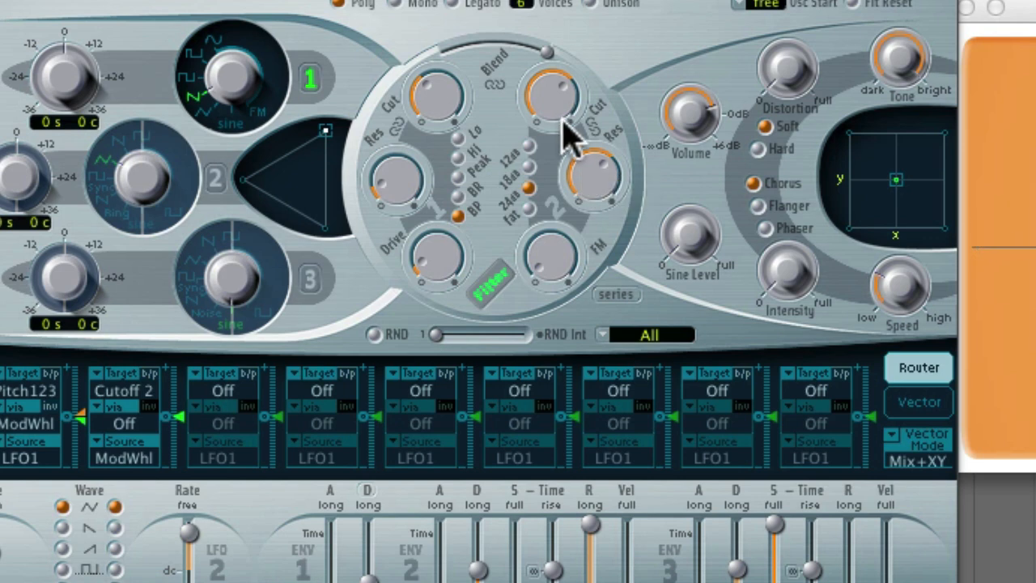
mouse_move(551, 97)
mouse_down()
mouse_move(546, 63)
mouse_move(562, 120)
mouse_move(554, 81)
mouse_move(559, 97)
mouse_up()
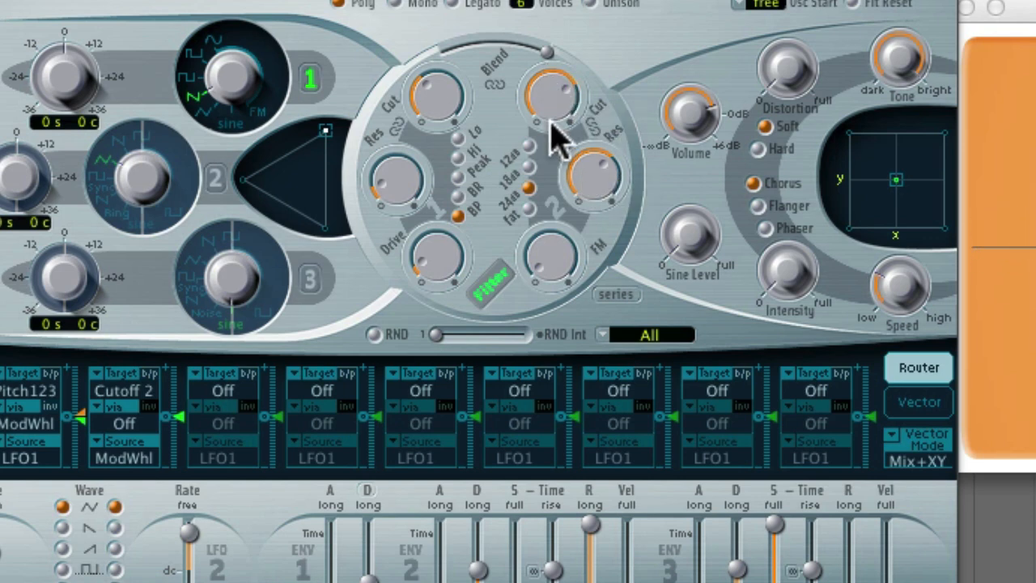
mouse_move(562, 116)
mouse_down()
mouse_move(572, 162)
mouse_move(559, 125)
mouse_up()
mouse_move(586, 172)
mouse_down()
mouse_move(583, 180)
mouse_move(596, 173)
mouse_move(585, 152)
mouse_move(573, 160)
mouse_up()
- Compare filter 2 with the fat option on and off while sweeping the cutoff, leave it off, and reduce the resonance
click(529, 209)
mouse_move(558, 99)
mouse_down()
mouse_move(555, 81)
mouse_move(557, 116)
mouse_up()
click(530, 208)
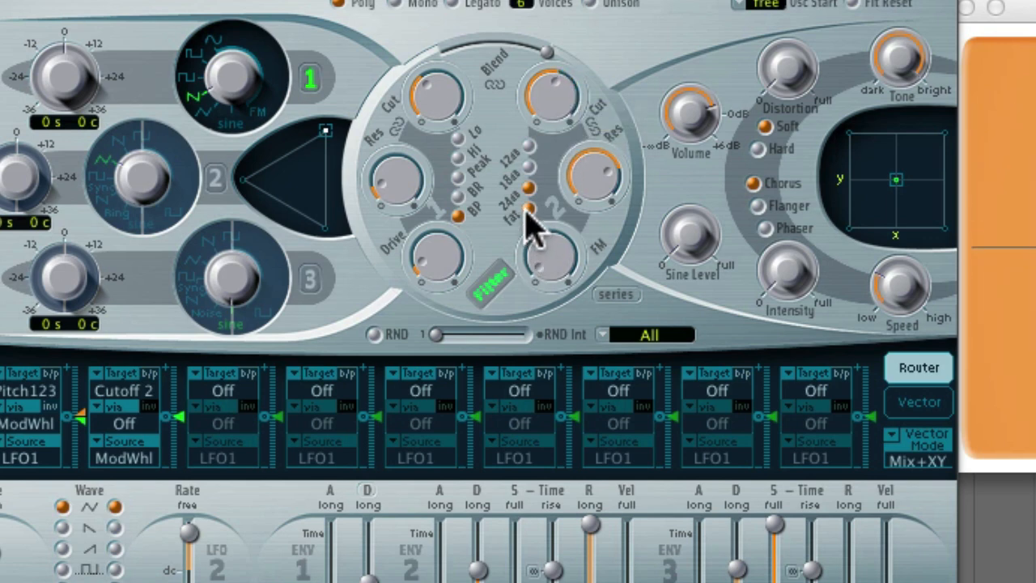
click(528, 186)
drag(590, 197, 609, 228)
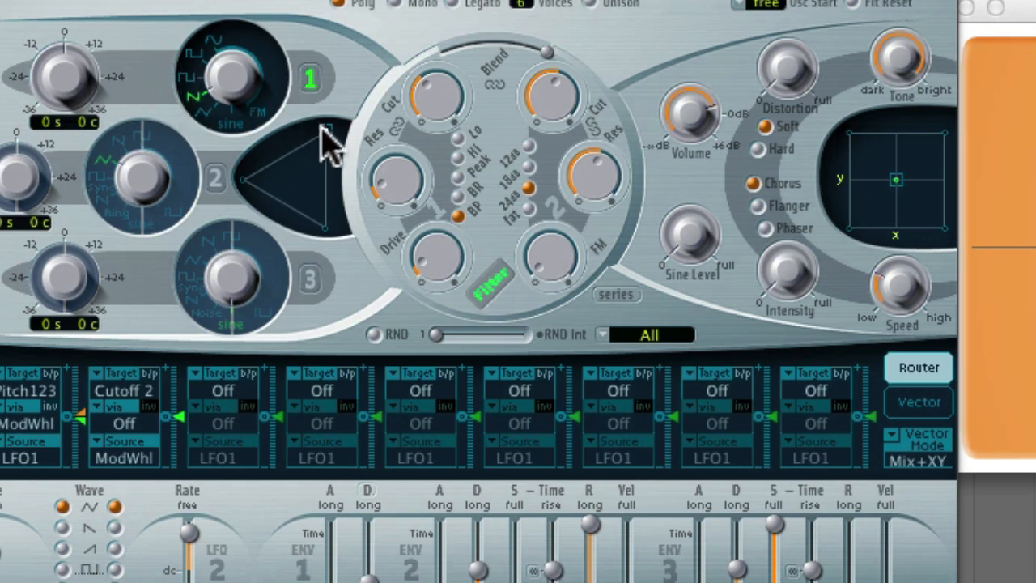
- Turn on oscillator 2 with a sawtooth wave, move the mix fully to it, and raise filter 2's FM to about half
drag(323, 142, 88, 173)
click(216, 179)
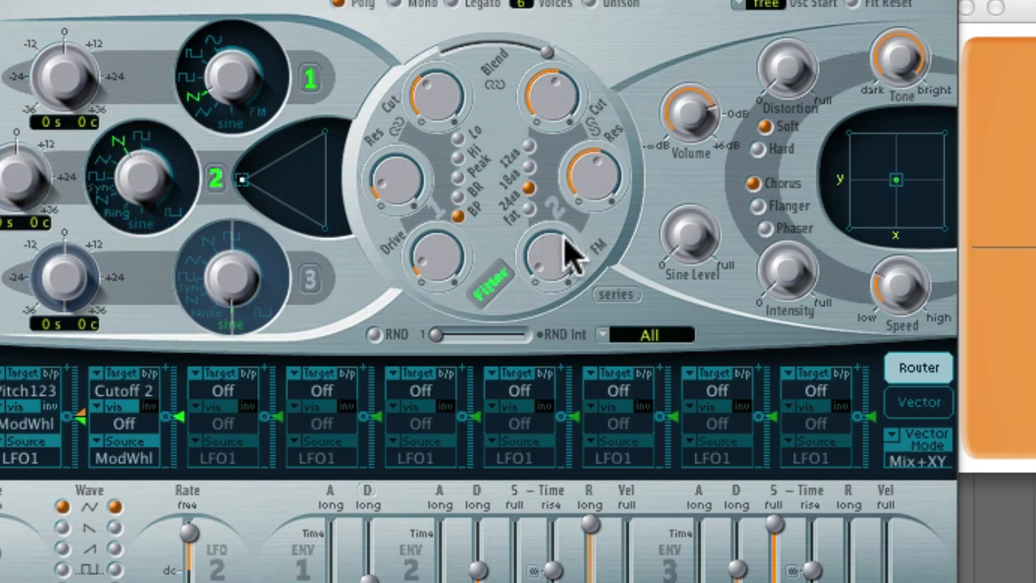
drag(558, 92, 555, 57)
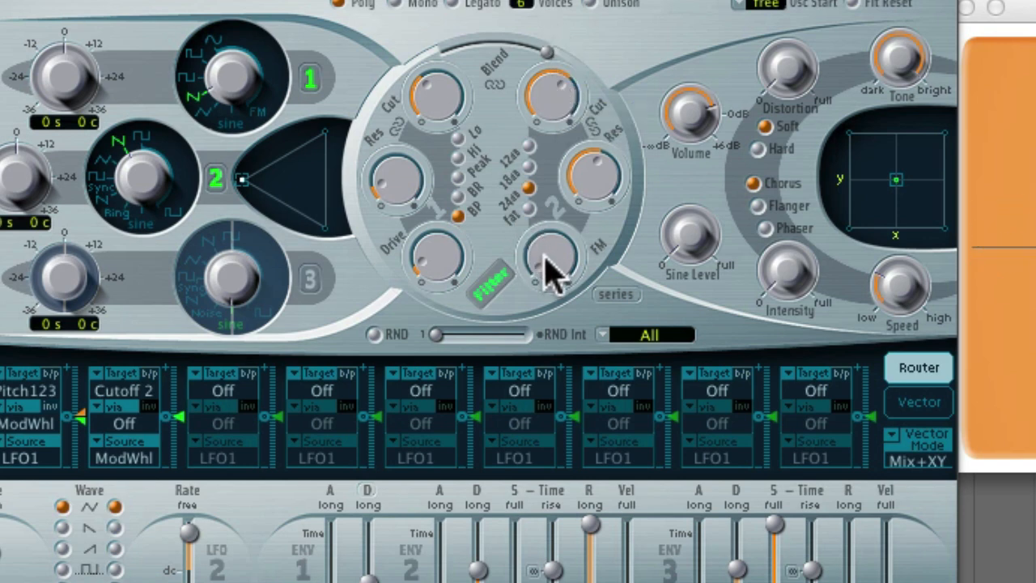
drag(547, 271, 538, 176)
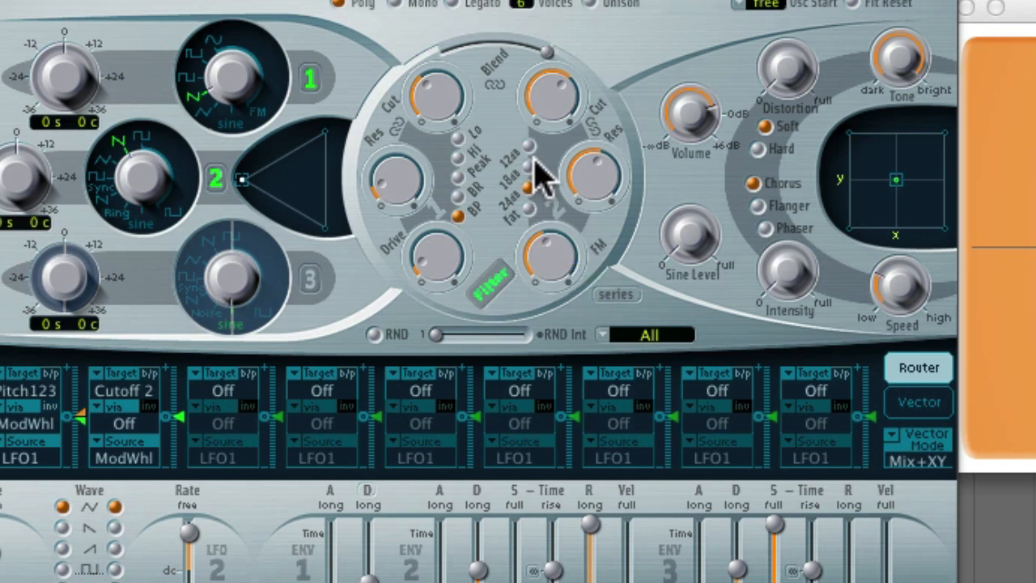
- Tune oscillator 1 to 11 semitones, change its waveform to FM, and return filter 2's FM amount to zero
drag(68, 73, 69, 101)
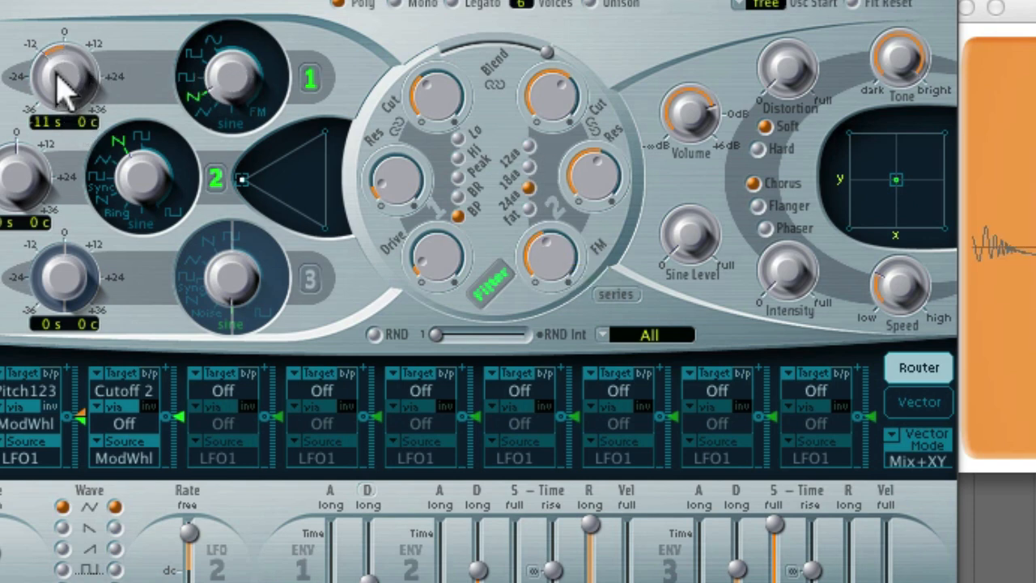
drag(71, 125, 71, 36)
drag(215, 67, 222, 23)
drag(57, 78, 68, 128)
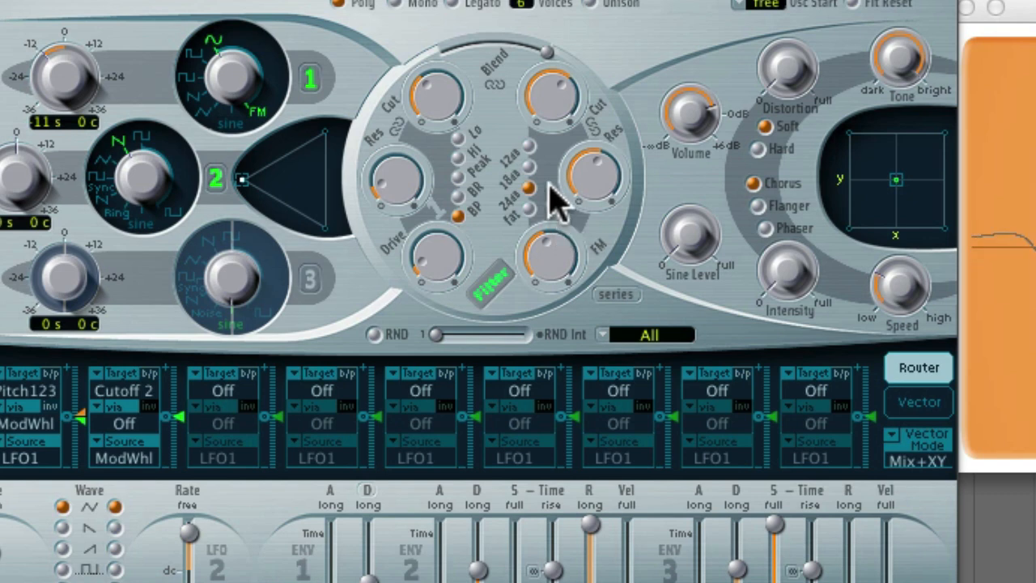
drag(550, 231, 567, 407)
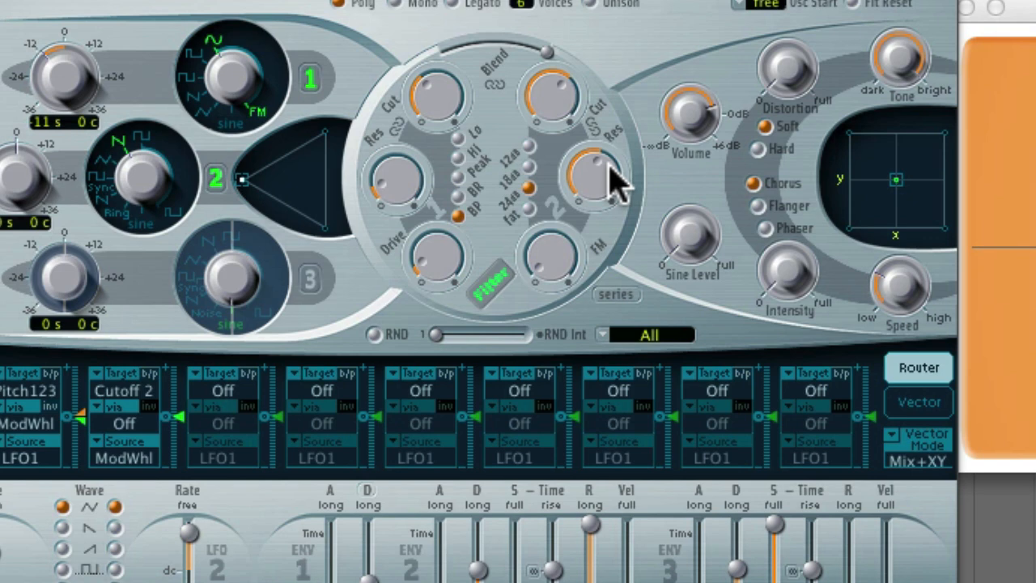
- Centre the Blend between the two filters and adjust the cutoff of both filters
drag(545, 50, 494, 41)
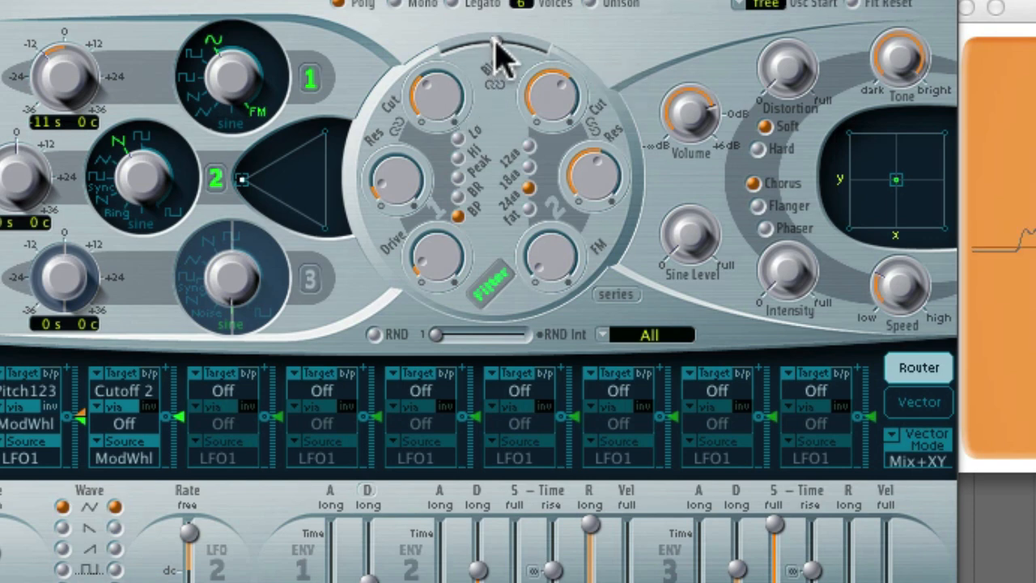
drag(456, 109, 449, 85)
drag(564, 111, 578, 138)
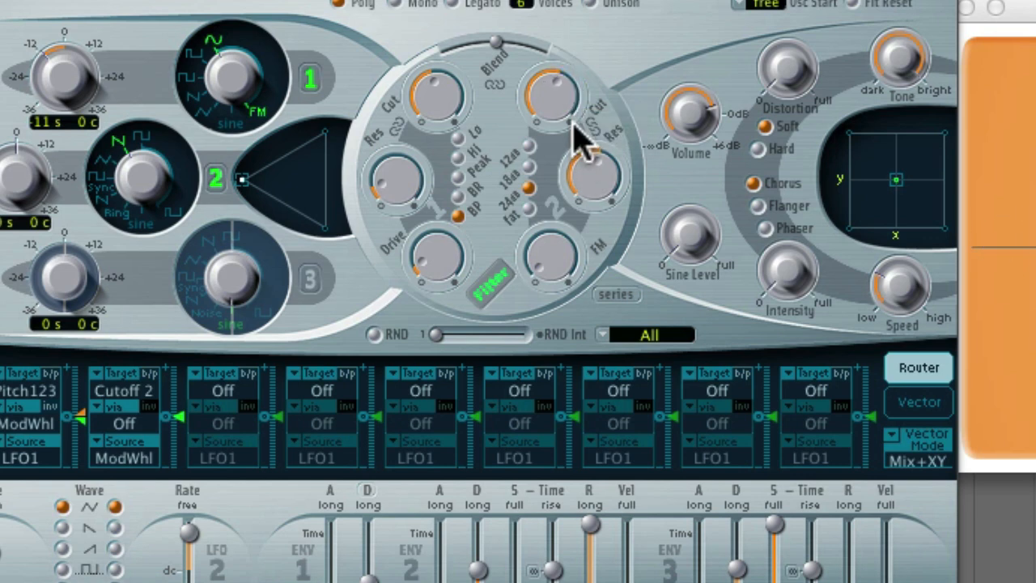
- Switch the filters to parallel, lower filter 1's cutoff, raise filter 2's, and sweep the Blend fully to filter 1
click(613, 297)
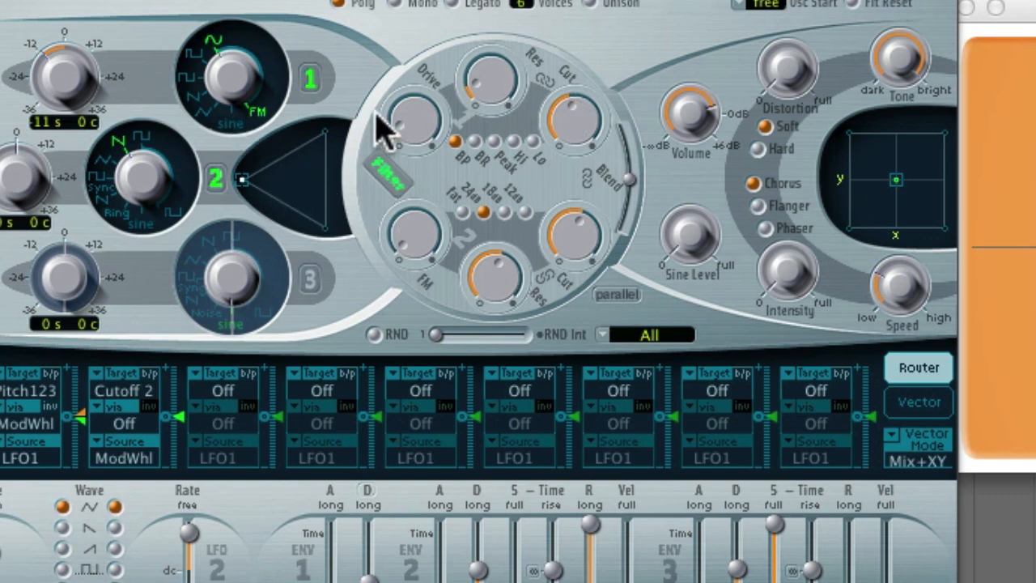
click(384, 170)
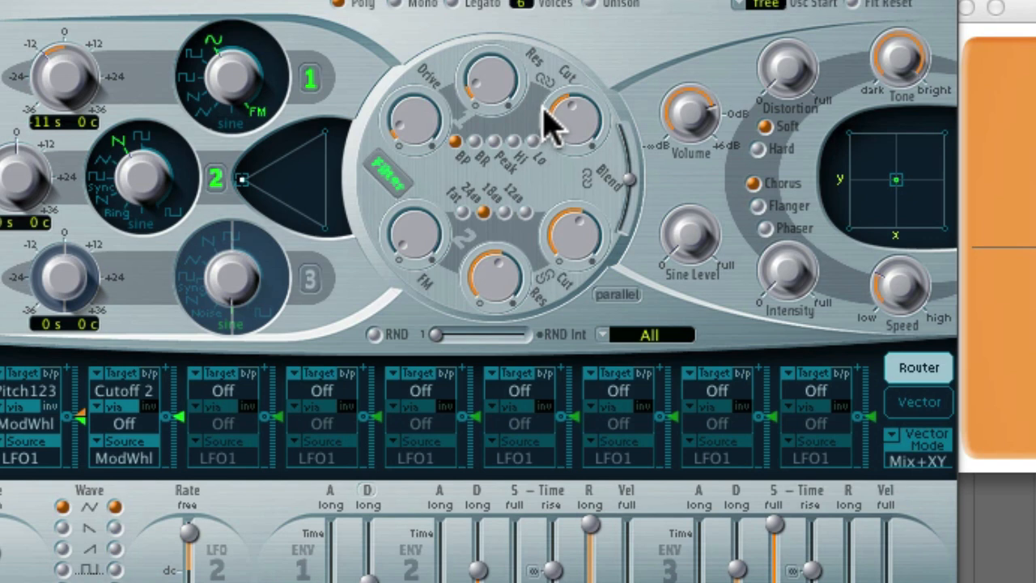
mouse_move(572, 121)
mouse_down()
mouse_move(572, 58)
mouse_move(578, 140)
mouse_up()
mouse_move(590, 235)
mouse_down()
mouse_move(597, 197)
mouse_move(594, 242)
mouse_move(597, 221)
mouse_up()
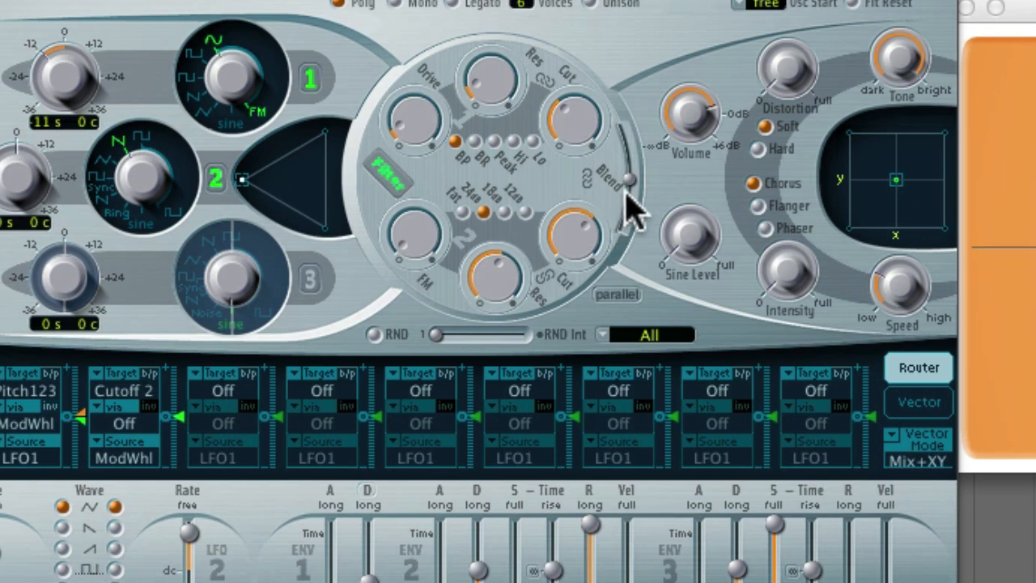
click(635, 199)
drag(629, 185, 597, 143)
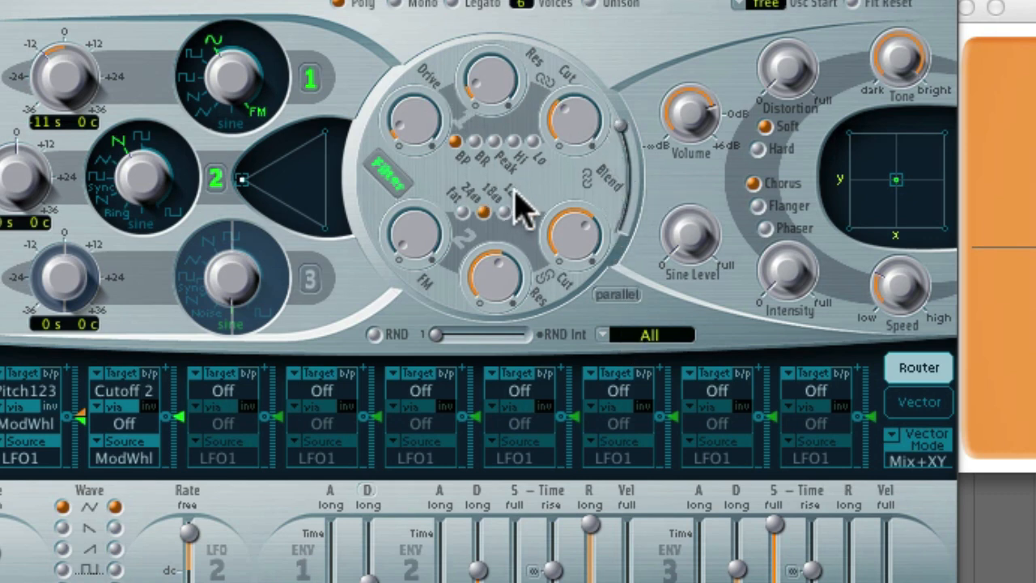
- Switch off oscillators 1 and 2 and set the filters back to series
click(308, 79)
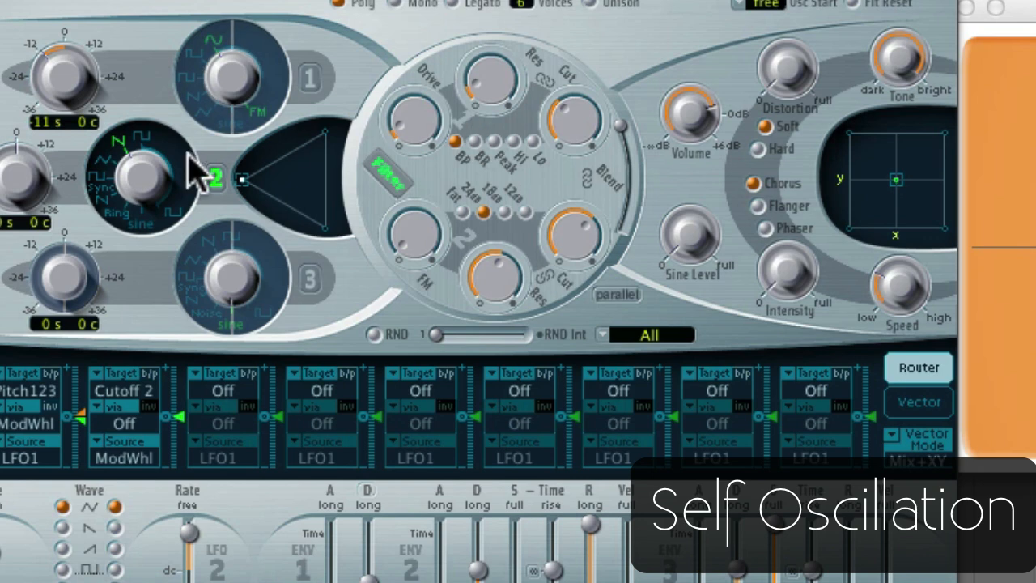
click(216, 178)
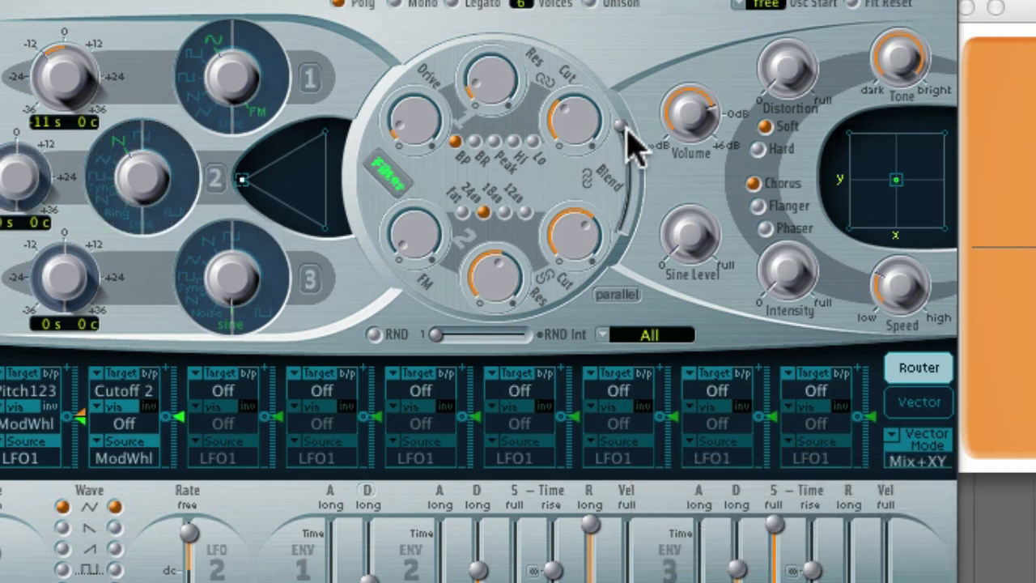
mouse_move(619, 122)
click(617, 296)
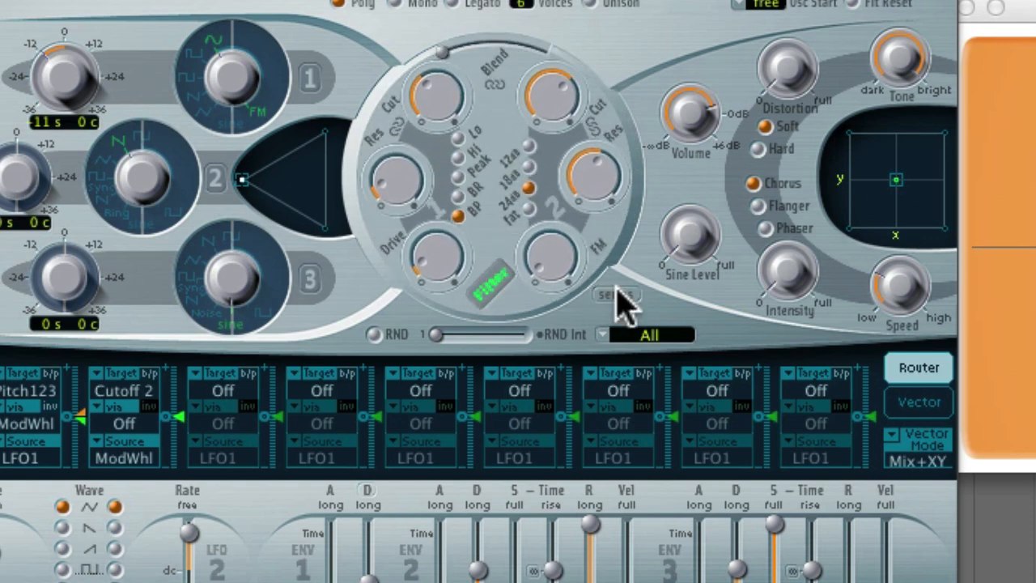
- Set the Blend fully to filter 2 and raise filter 2's resonance high enough for self-oscillation
drag(437, 48, 544, 74)
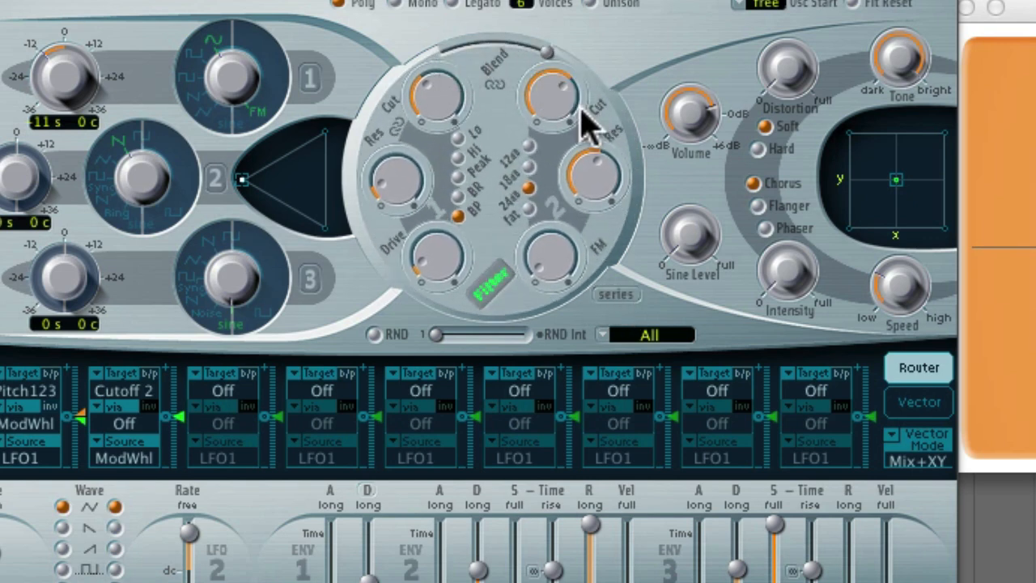
click(597, 187)
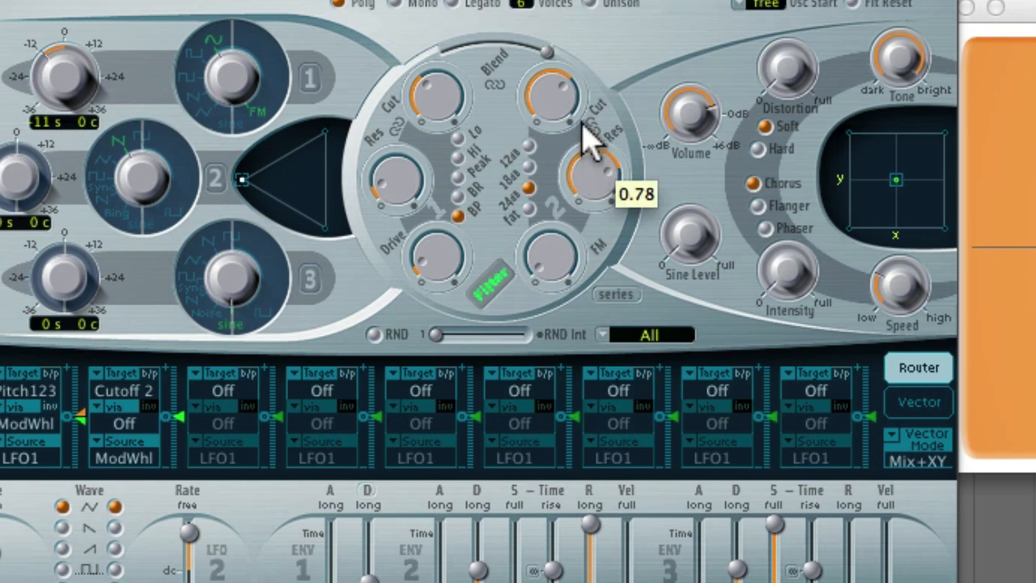
drag(582, 128, 557, 99)
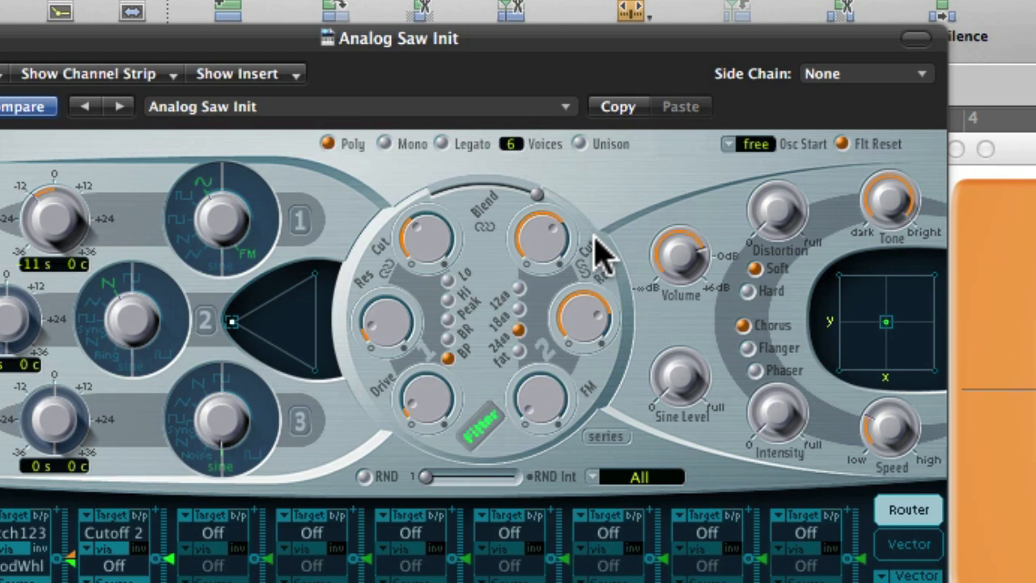
- Lower filter 2's cutoff and fine-tune it around the middle of its range, comparing with Flt Reset off and on
drag(536, 238, 567, 307)
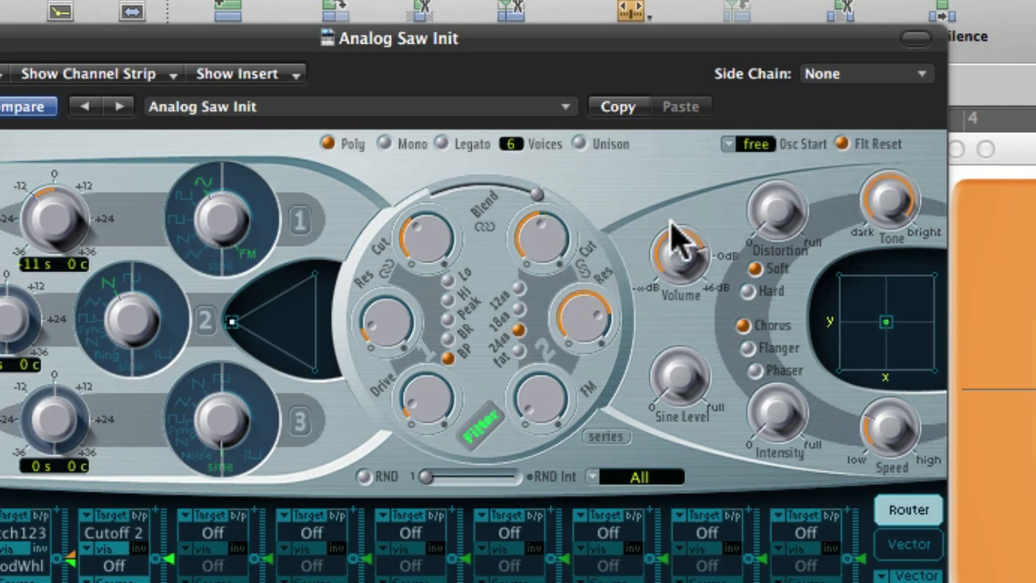
drag(552, 254, 550, 238)
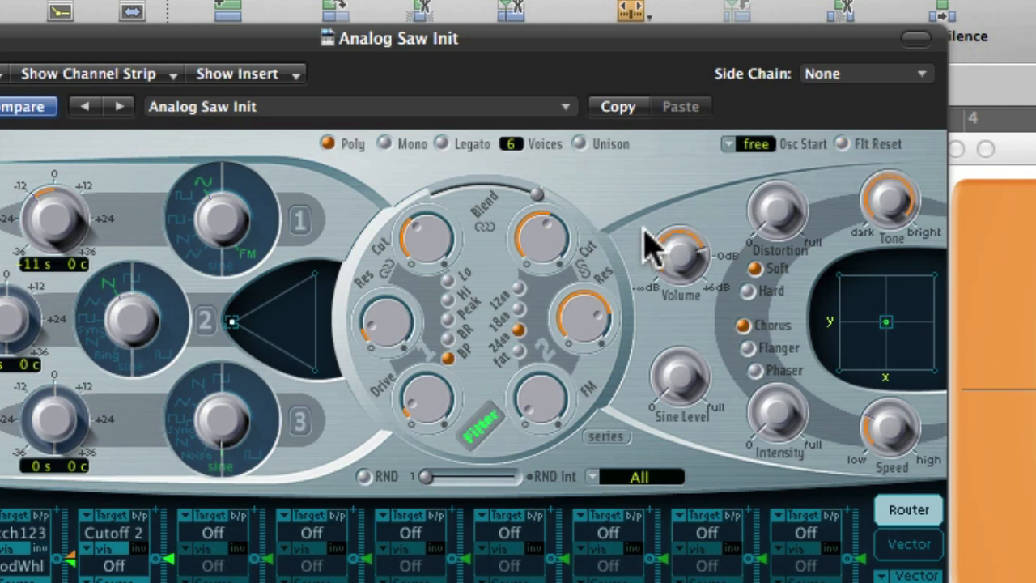
mouse_move(550, 244)
mouse_down()
mouse_move(551, 231)
mouse_move(549, 245)
mouse_up()
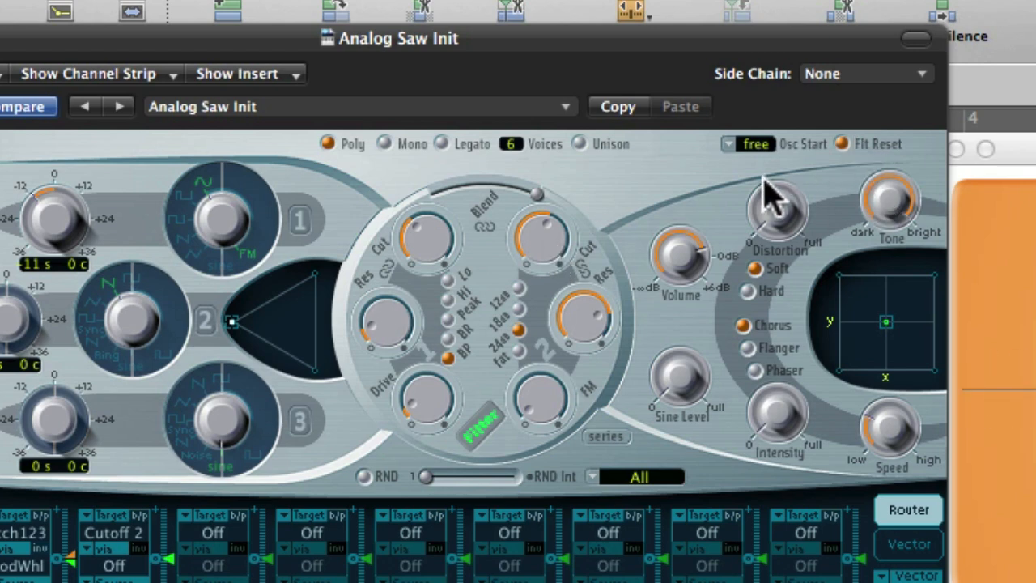
- With Flt Reset switched off, reduce filter 2's resonance to a low setting, and switch Flt Reset back on
click(842, 143)
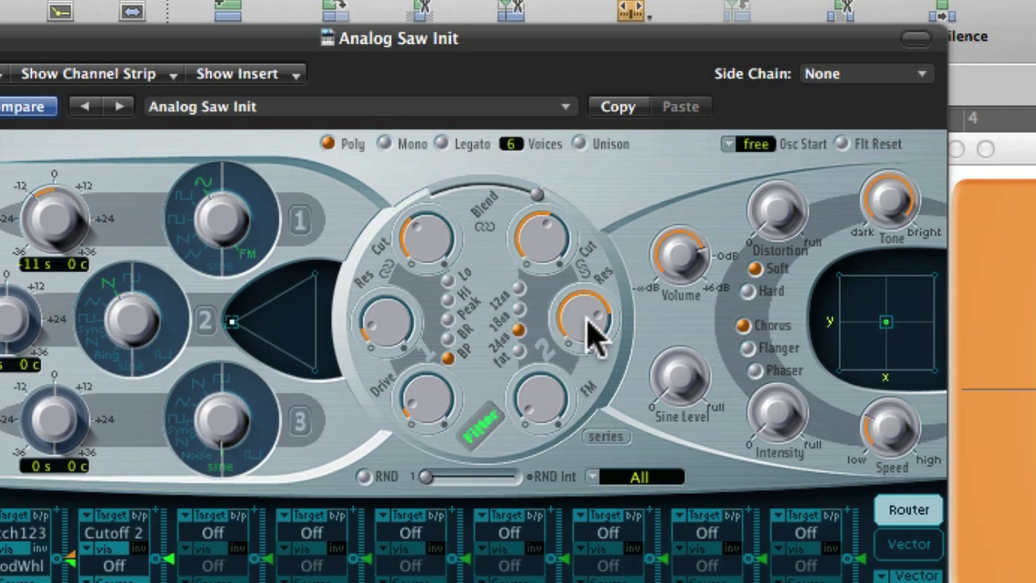
drag(590, 331, 613, 439)
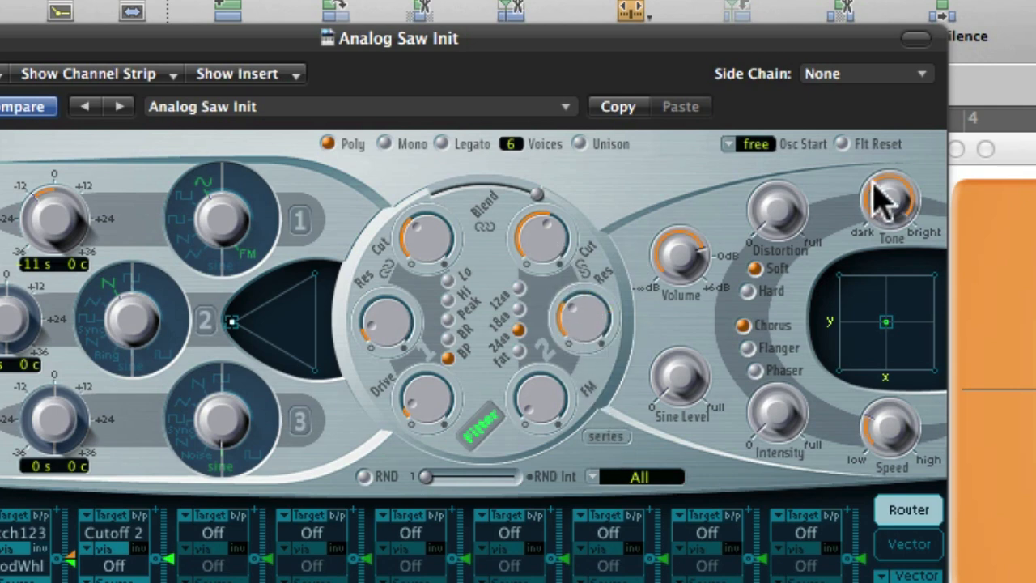
click(842, 143)
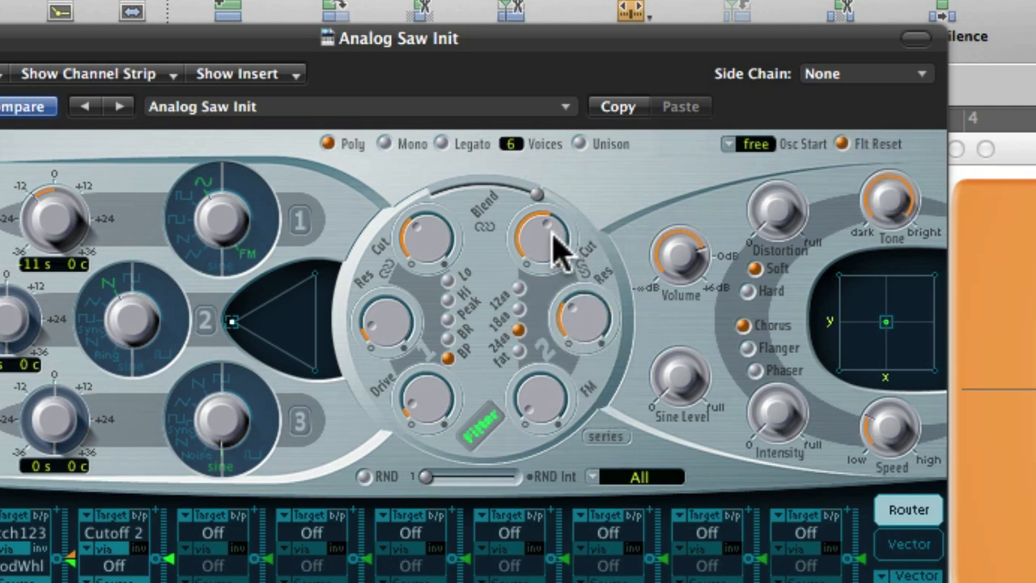
- Turn filter 2's resonance down to zero and sweep its cutoff from 0.178 up to 0.606
mouse_move(554, 247)
mouse_down()
mouse_move(563, 273)
mouse_move(546, 261)
mouse_up()
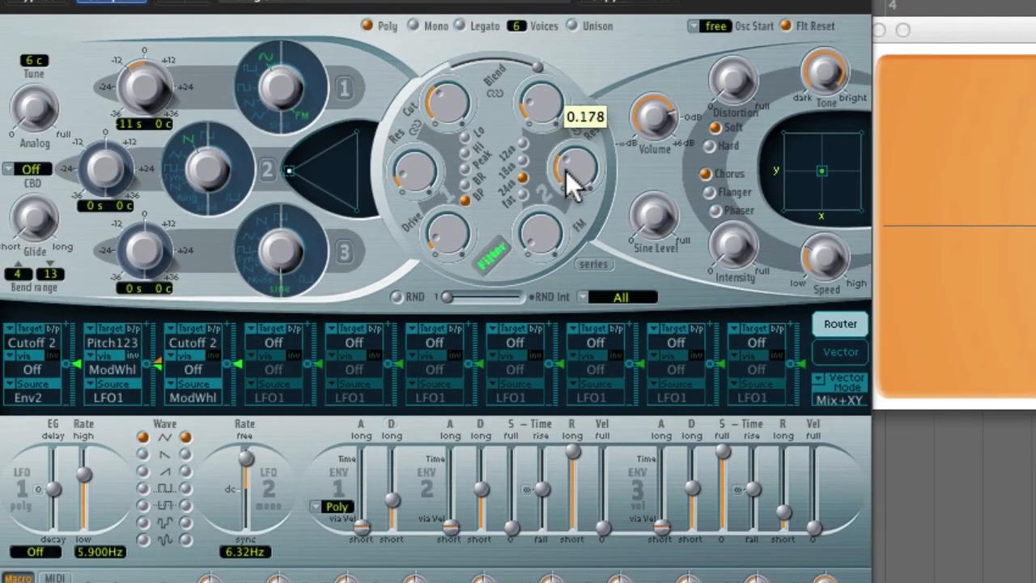
drag(566, 148, 578, 277)
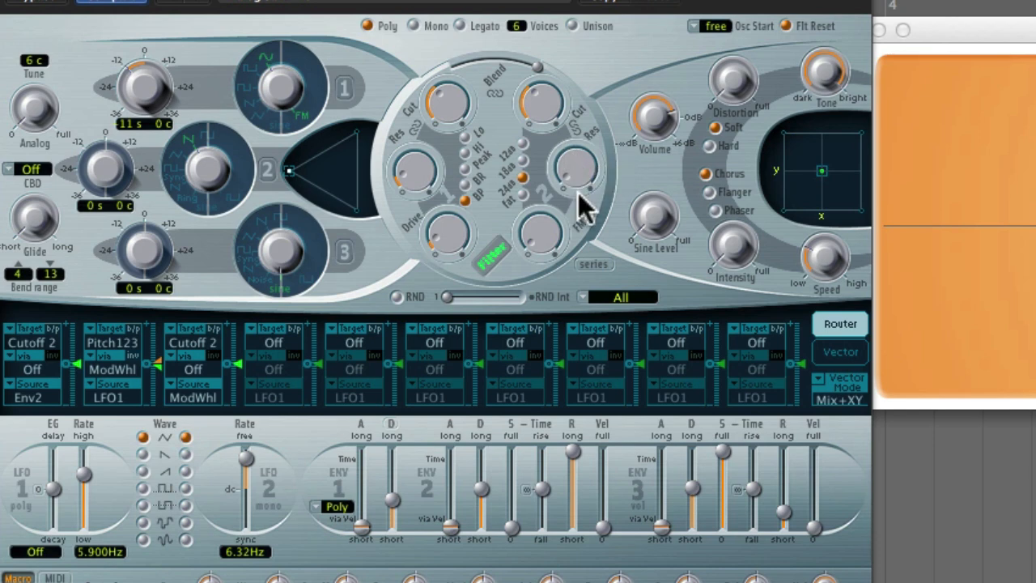
drag(530, 97, 544, 80)
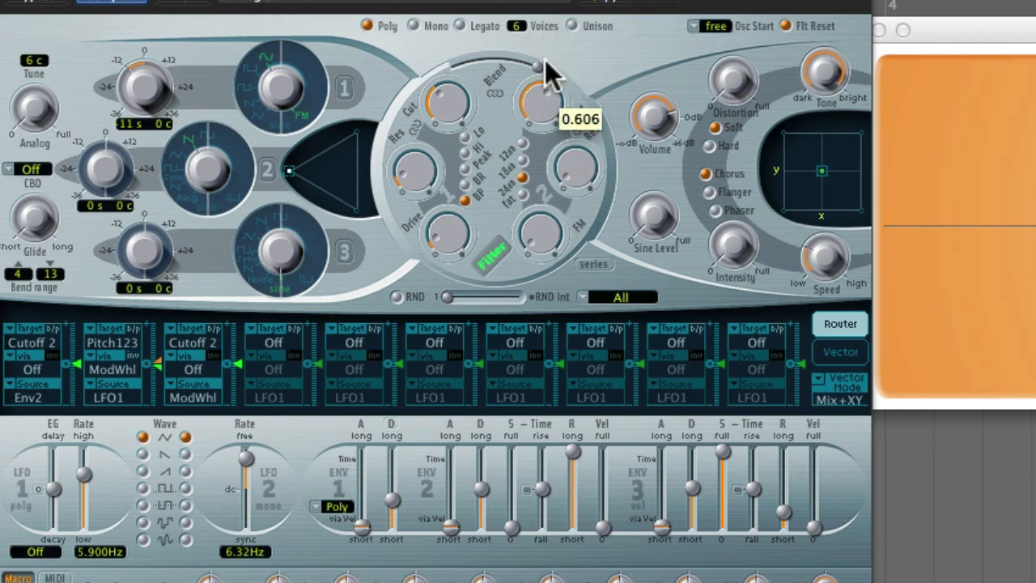
- Switch oscillator 1 back on and move the oscillator mix fully to oscillator 1
click(343, 91)
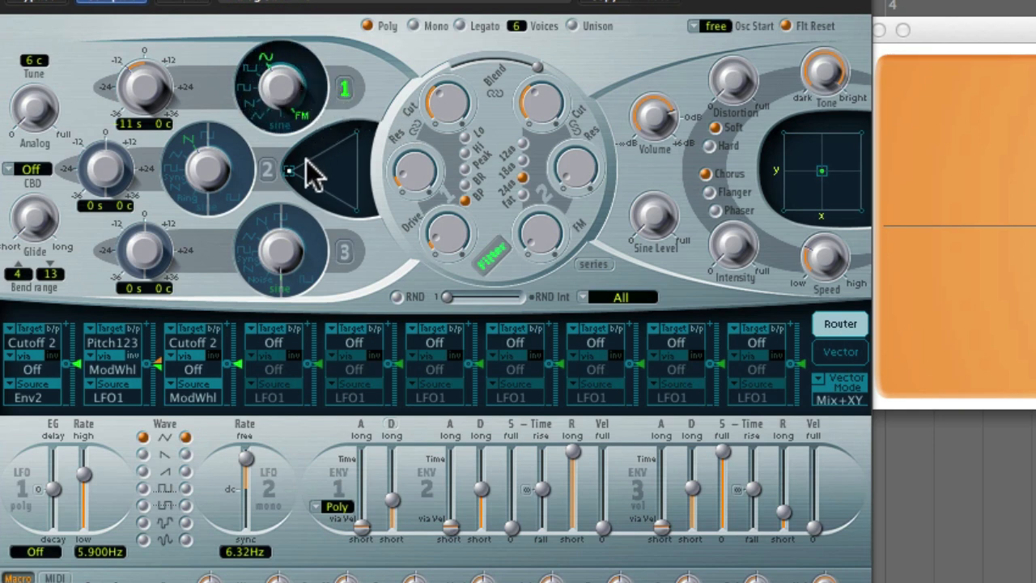
drag(297, 163, 373, 100)
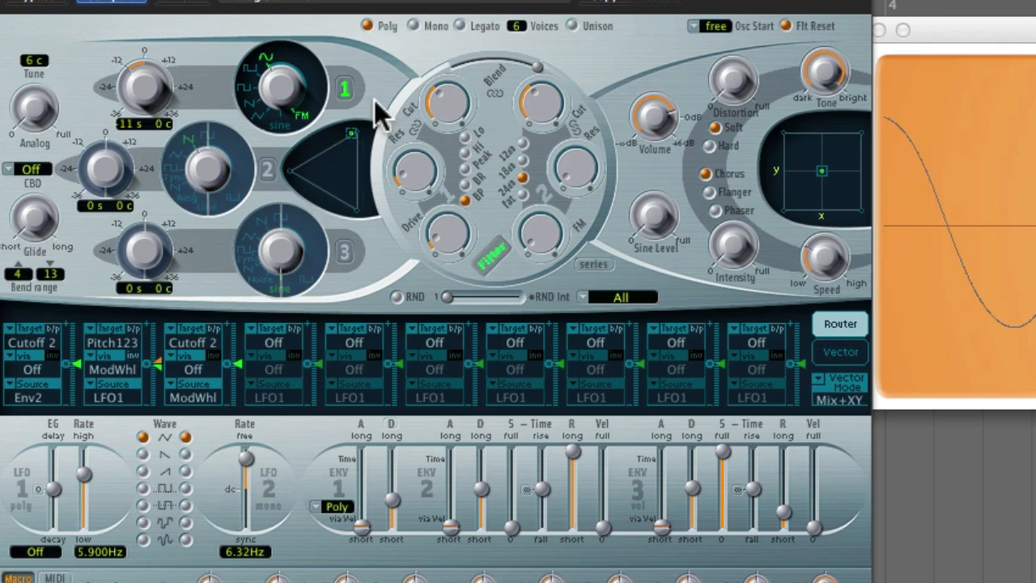